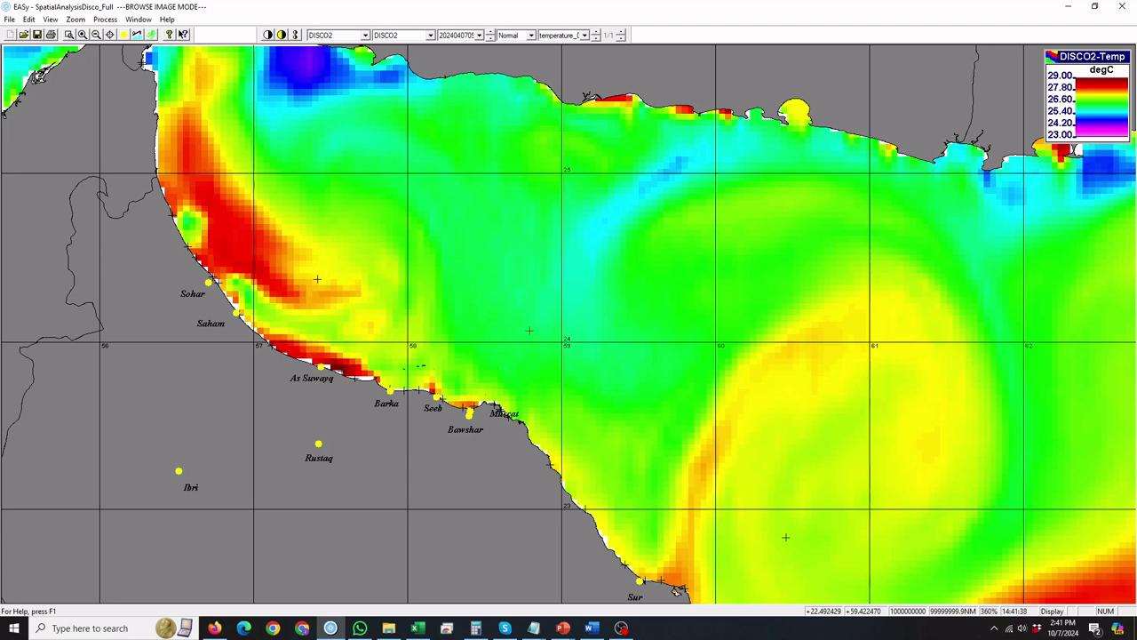
# Open the Export Raster Samples dialog for 2024-01-01 to 2024-05-01 and browse its Data types list
pyautogui.click(9, 19)
pyautogui.moveTo(35, 103)
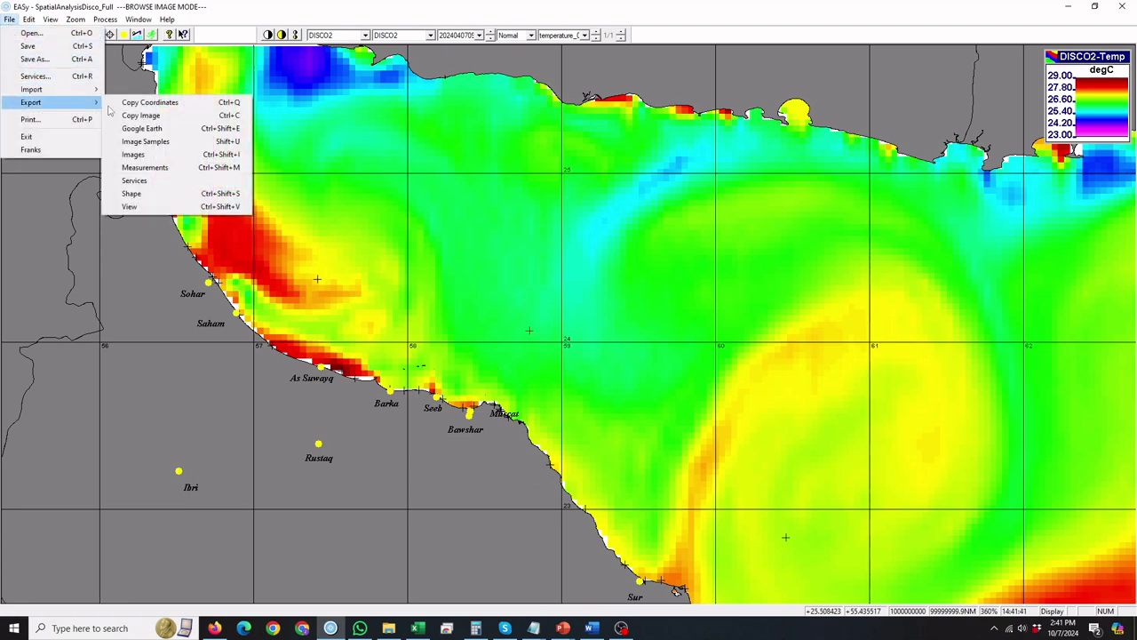
pyautogui.click(156, 144)
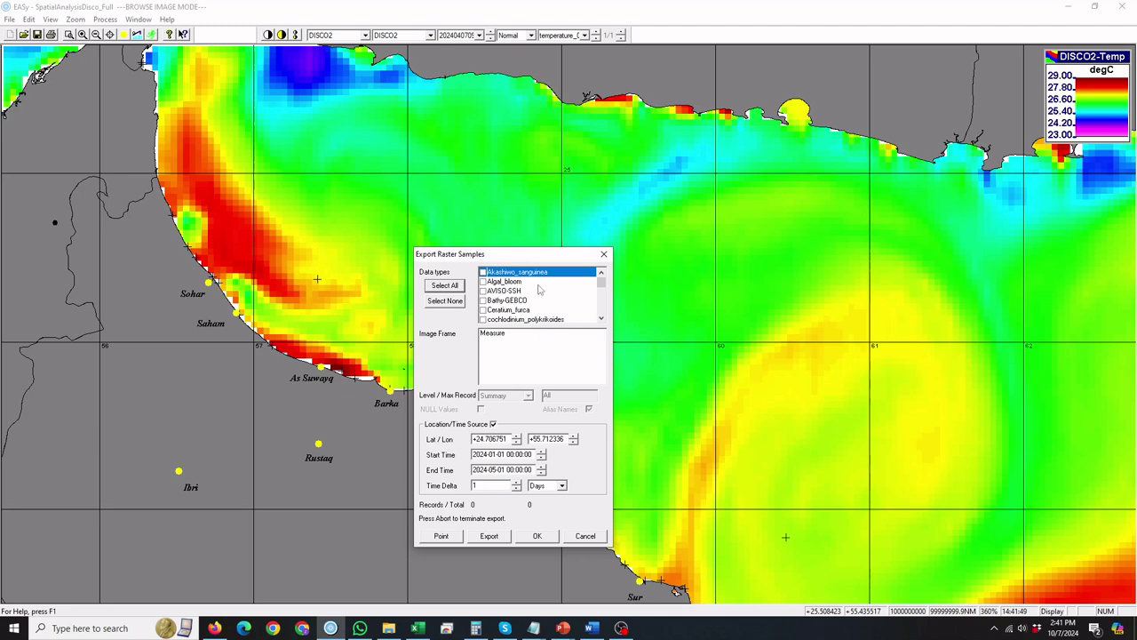
pyautogui.scroll(-1, 525, 292)
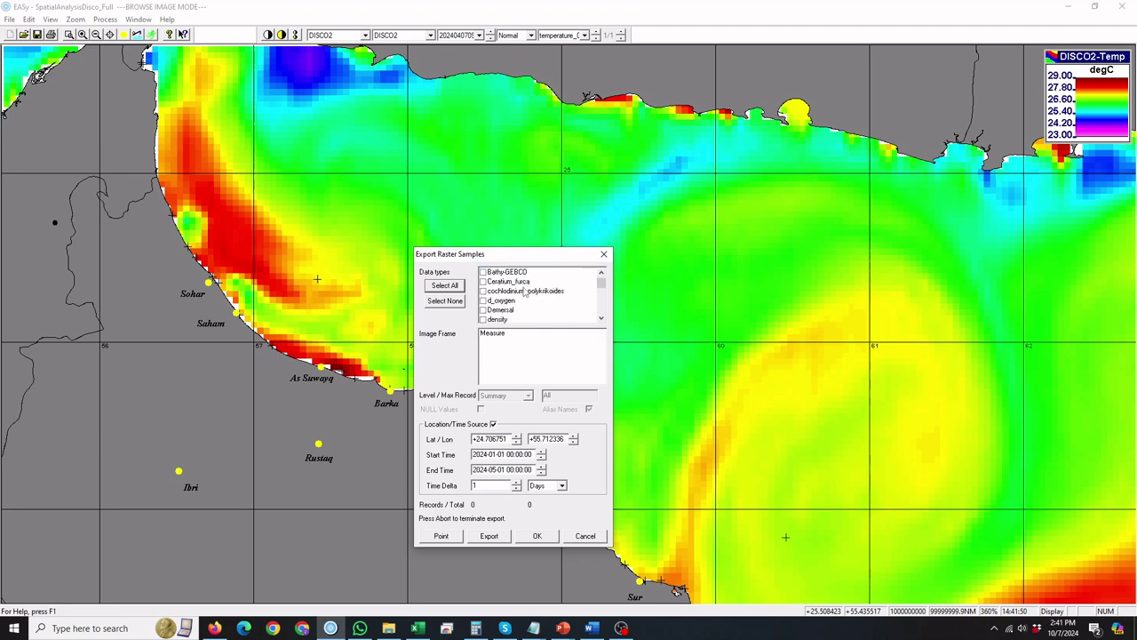
pyautogui.scroll(-1, 525, 292)
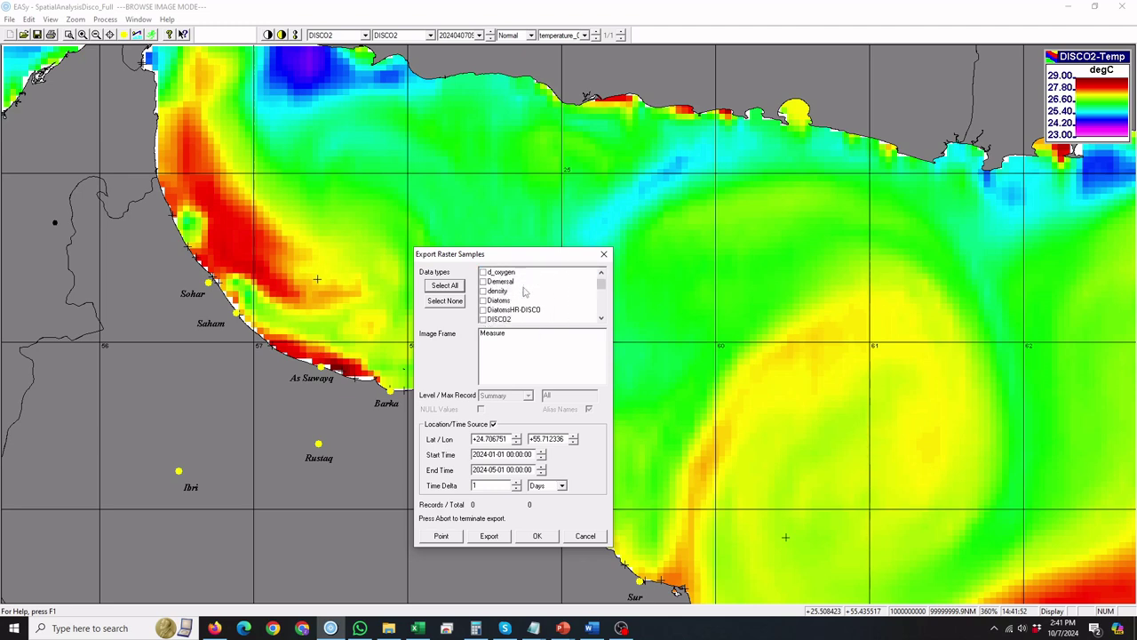
pyautogui.scroll(-1, 525, 292)
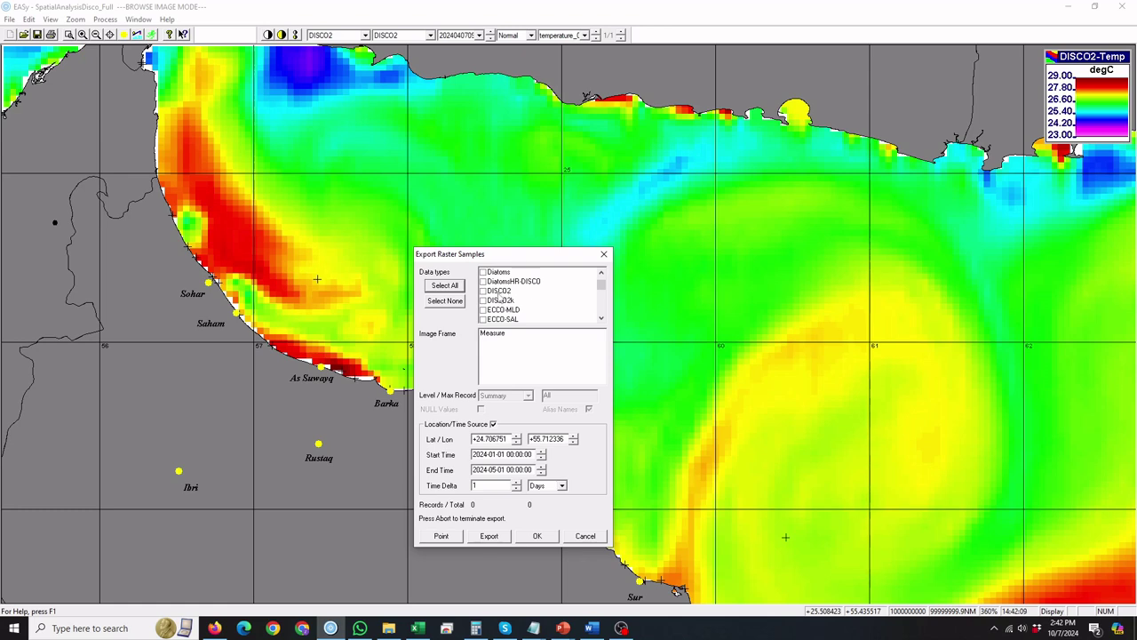
# Browse DISCO2's image frames, selecting ssh, salinity_0, a temperature frame and temperature_50
pyautogui.click(499, 293)
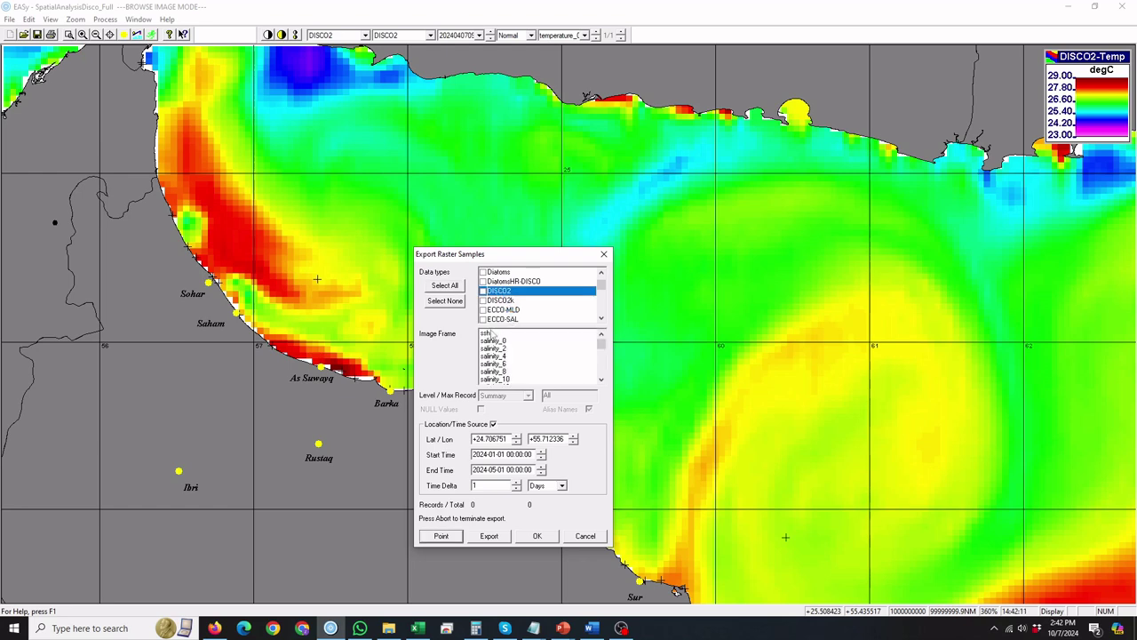
pyautogui.click(490, 335)
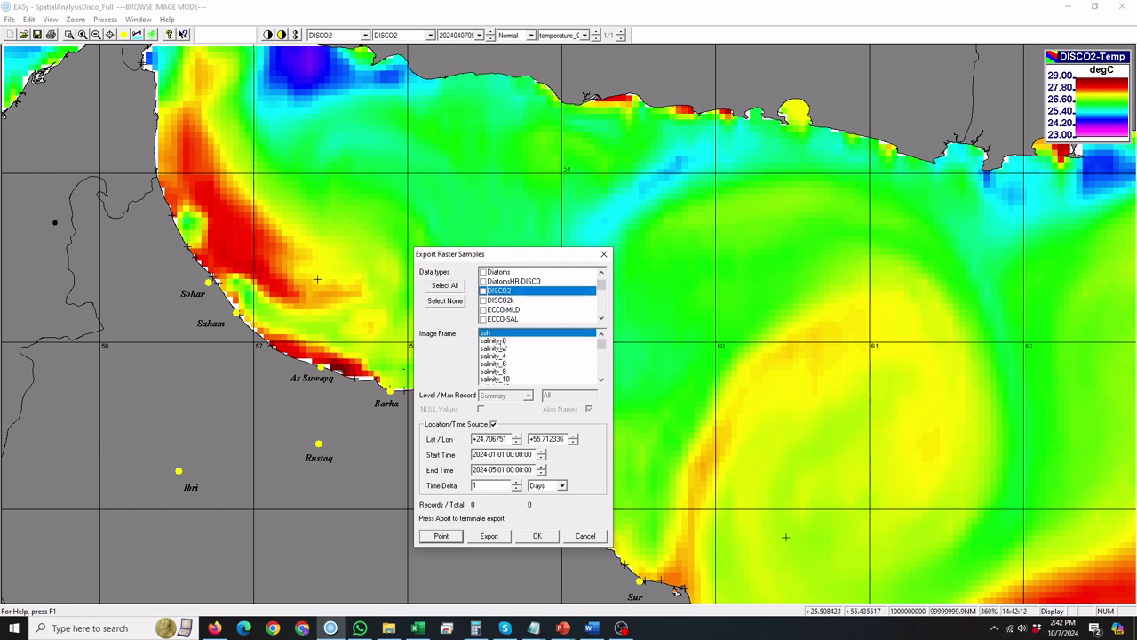
pyautogui.keyDown('ctrl'); pyautogui.click(500, 342); pyautogui.keyUp('ctrl')
pyautogui.scroll(-5, 502, 347)
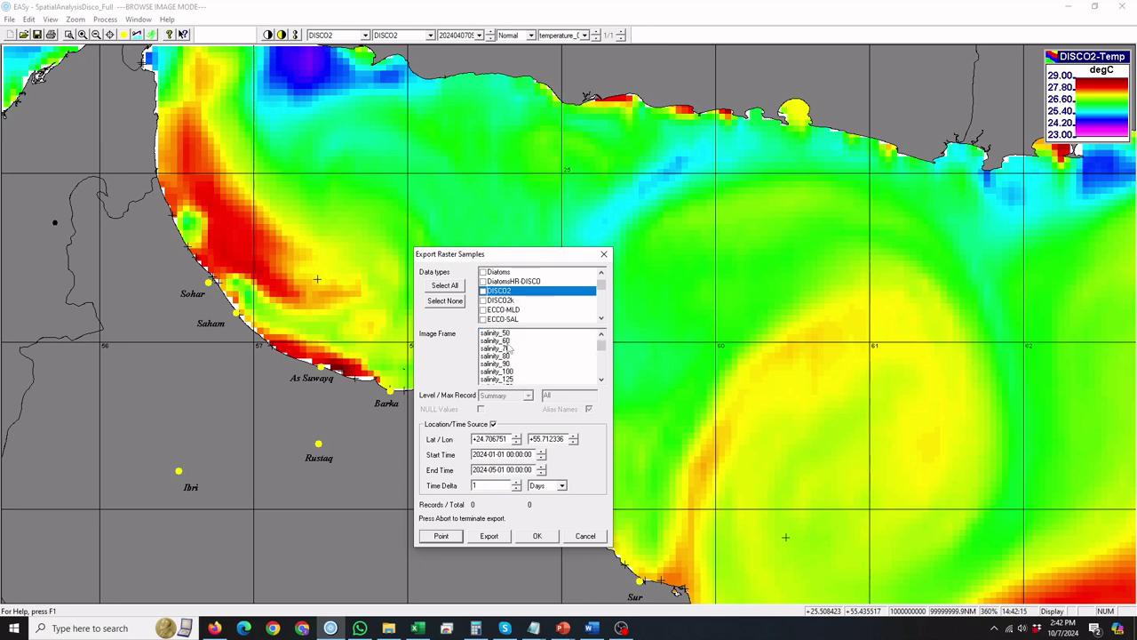
pyautogui.scroll(-5, 506, 346)
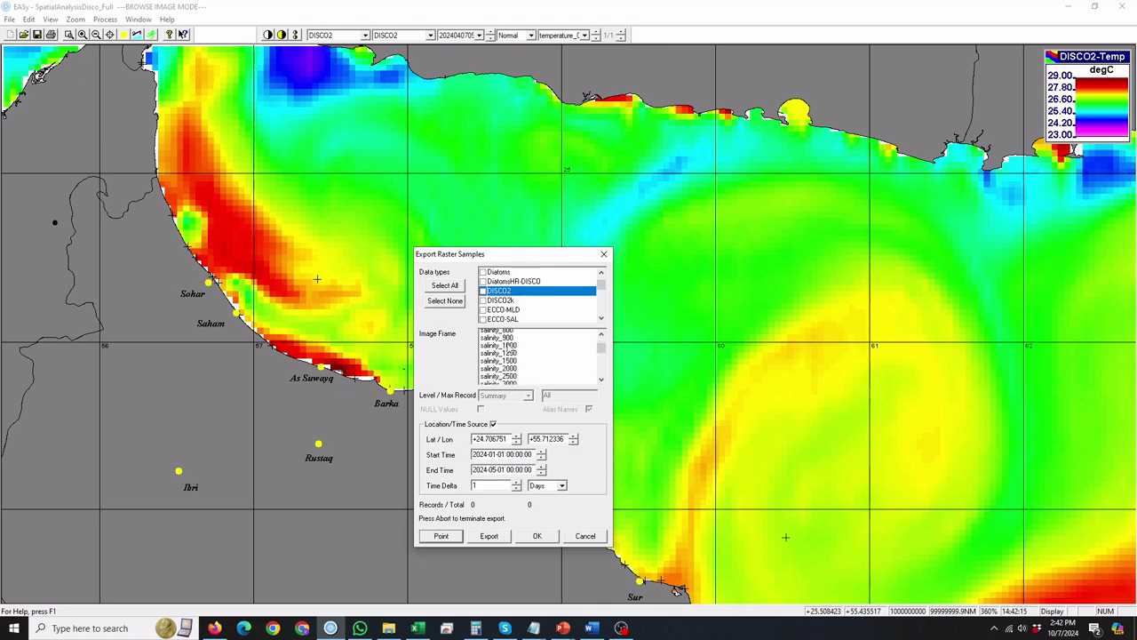
pyautogui.keyDown('ctrl'); pyautogui.click(516, 349); pyautogui.keyUp('ctrl')
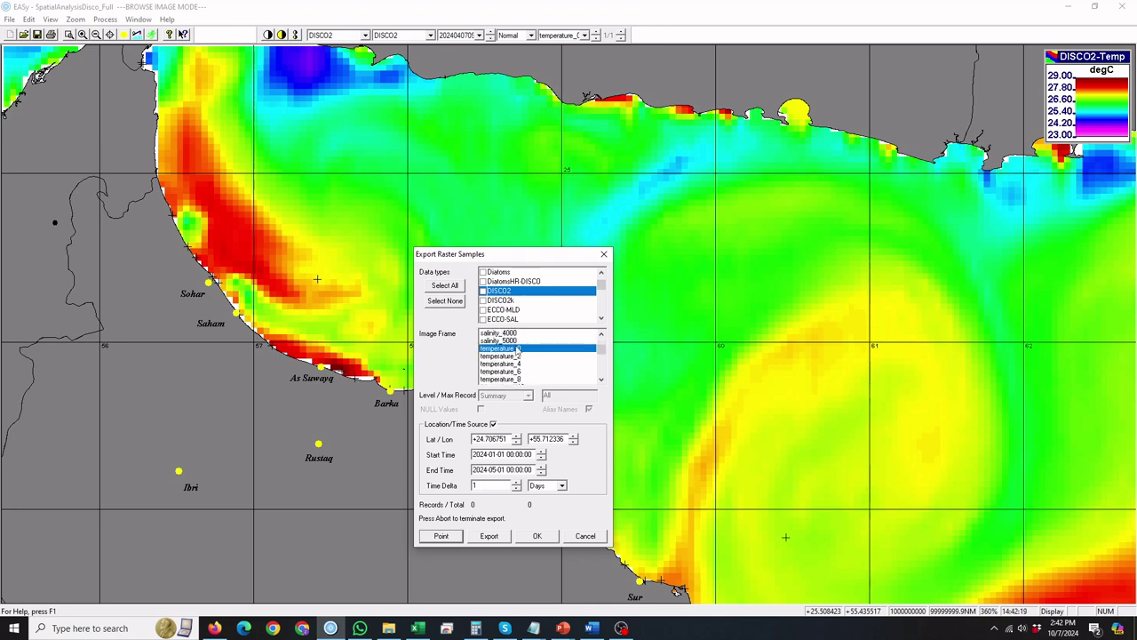
pyautogui.scroll(-2, 517, 352)
pyautogui.scroll(-4, 519, 352)
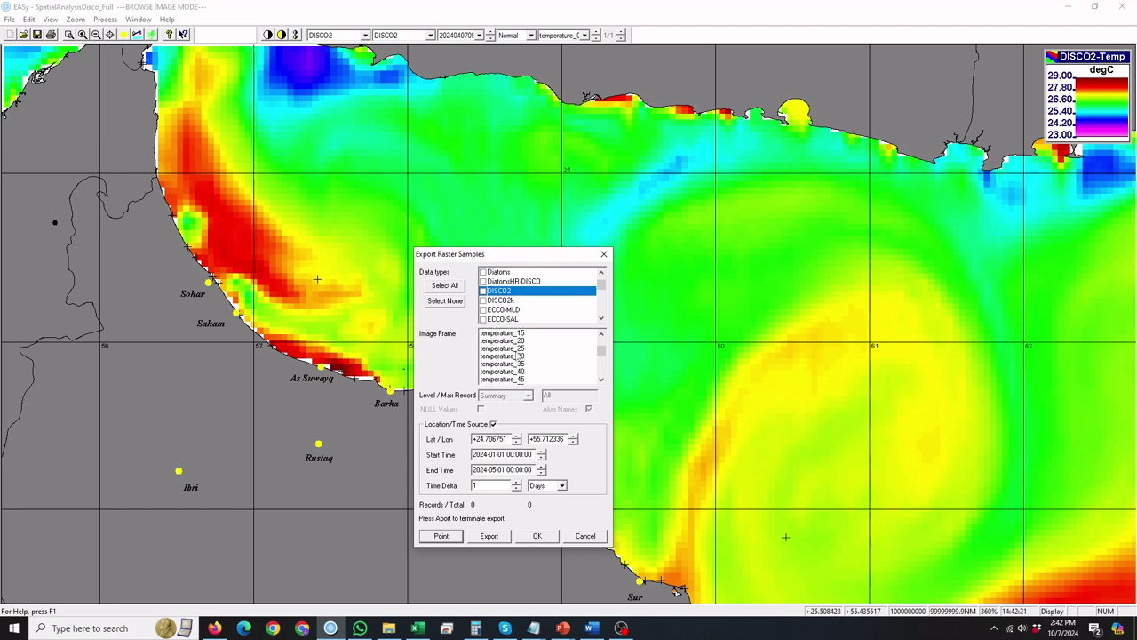
pyautogui.keyDown('ctrl'); pyautogui.click(520, 340); pyautogui.keyUp('ctrl')
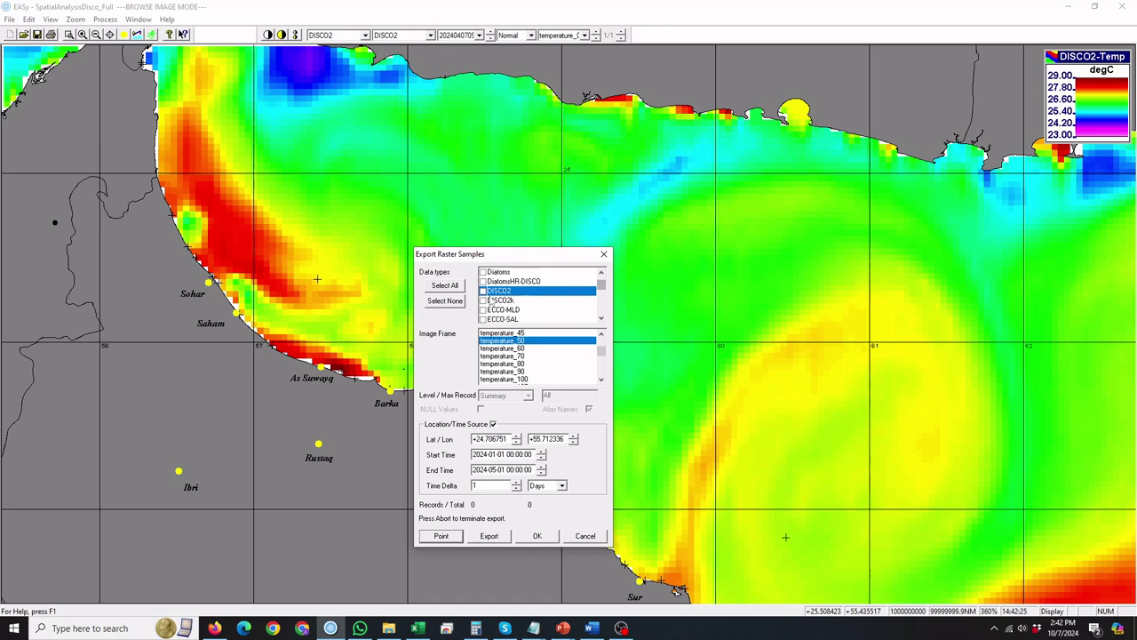
# Toggle DISCO2, then check VIIRS_NOAACHLA_chlora with its chlor_a frame for export
pyautogui.click(483, 291)
pyautogui.click(483, 292)
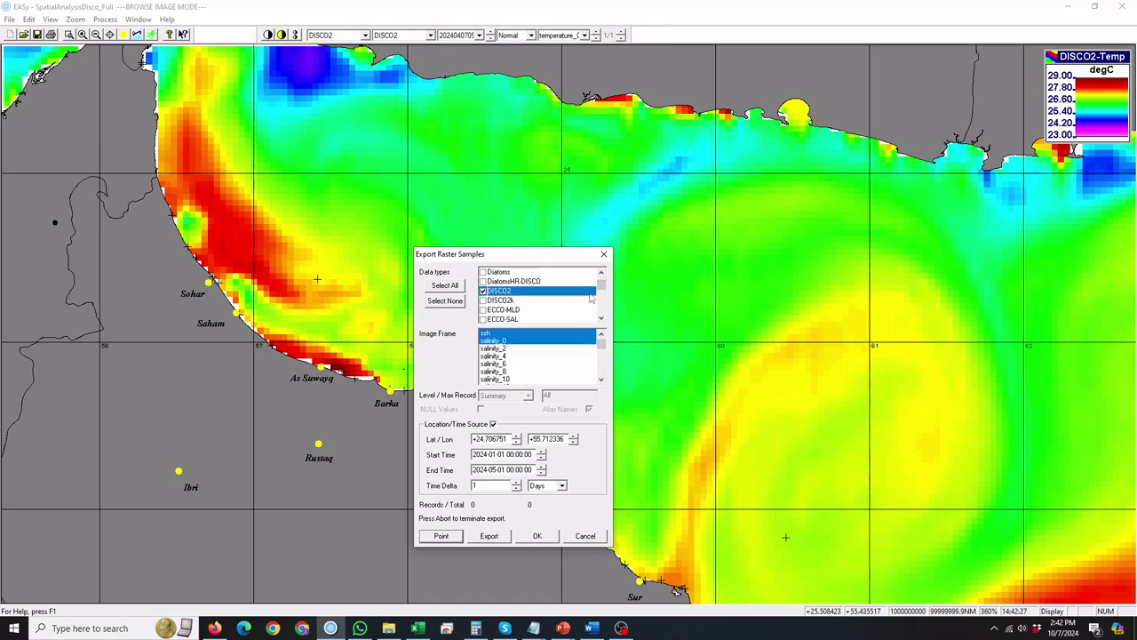
pyautogui.moveTo(603, 284); pyautogui.dragTo(602, 313)
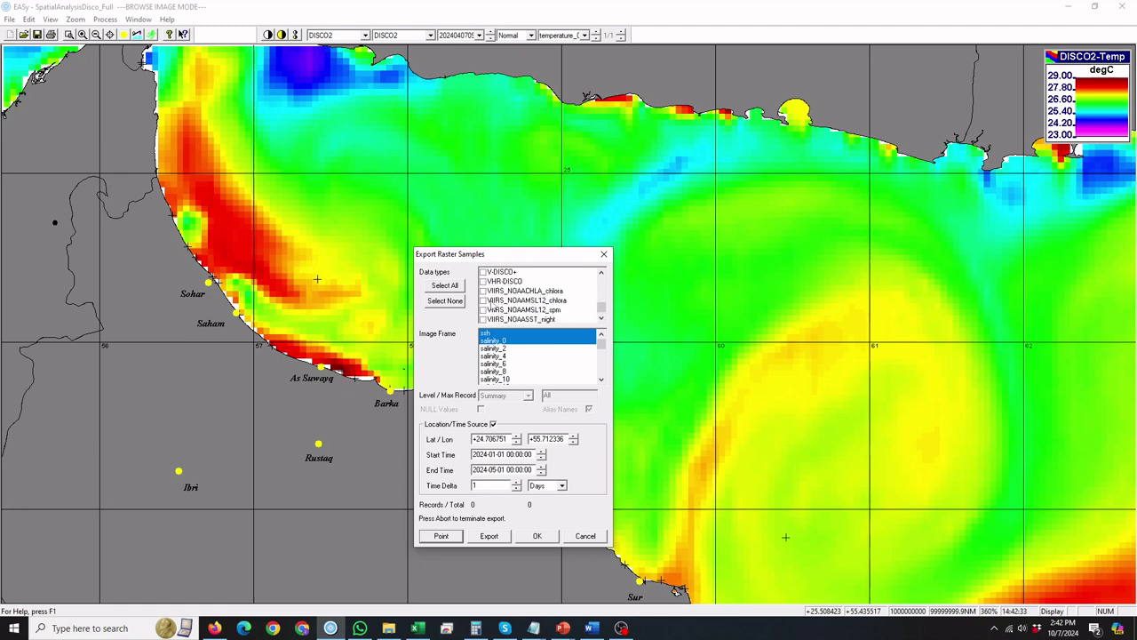
pyautogui.click(483, 290)
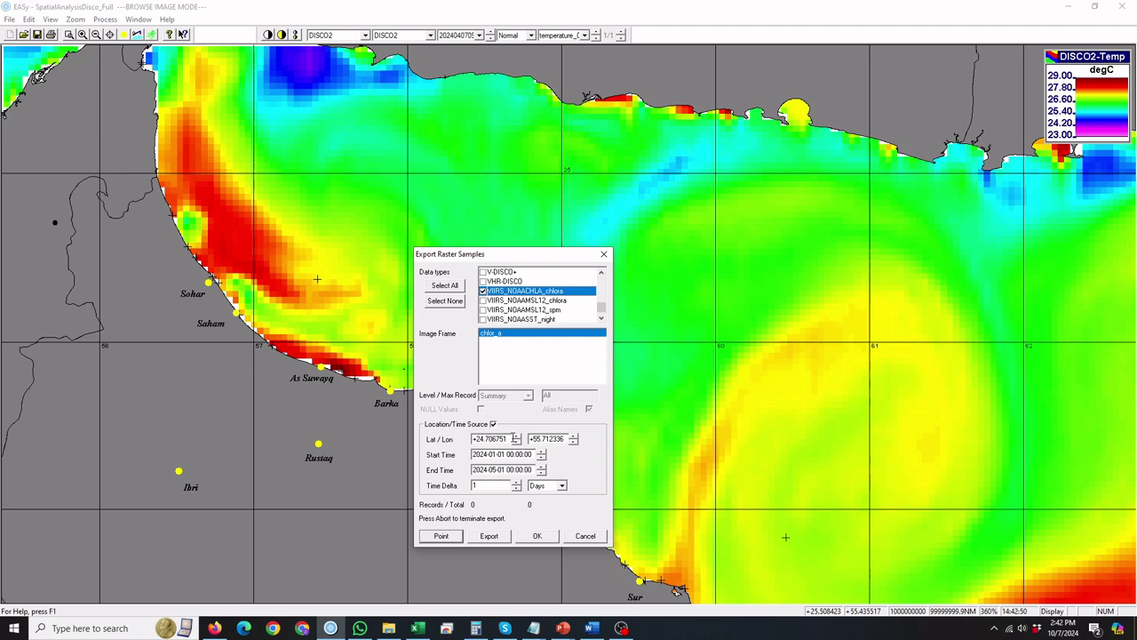
# Place the sample point offshore near Sohar at +24.696214 / +57.430916
pyautogui.click(447, 537)
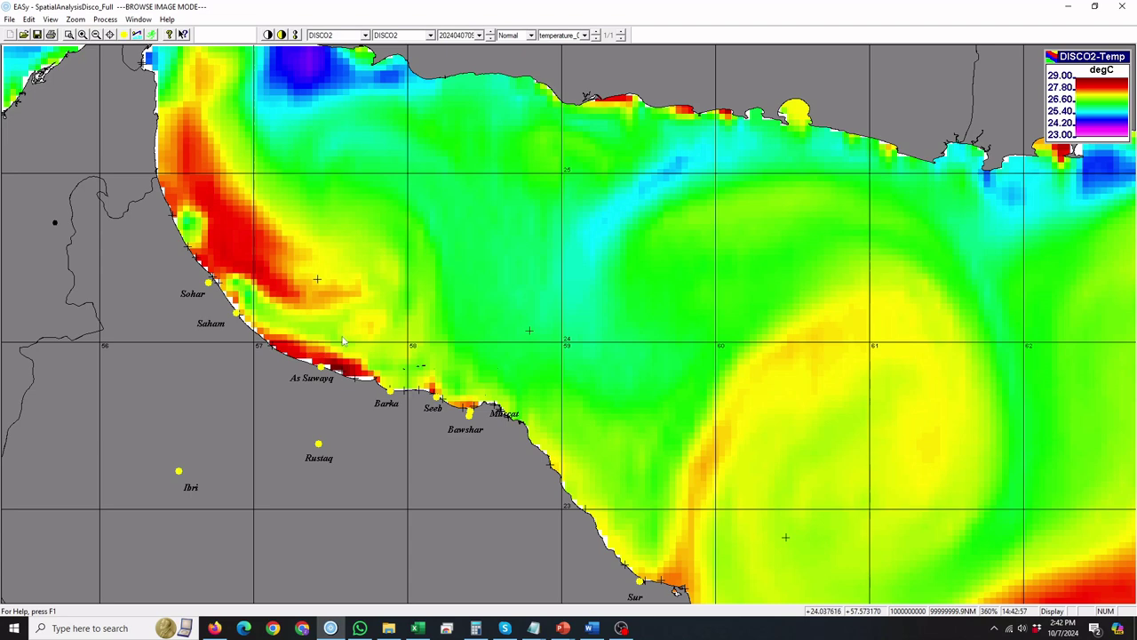
pyautogui.click(320, 224)
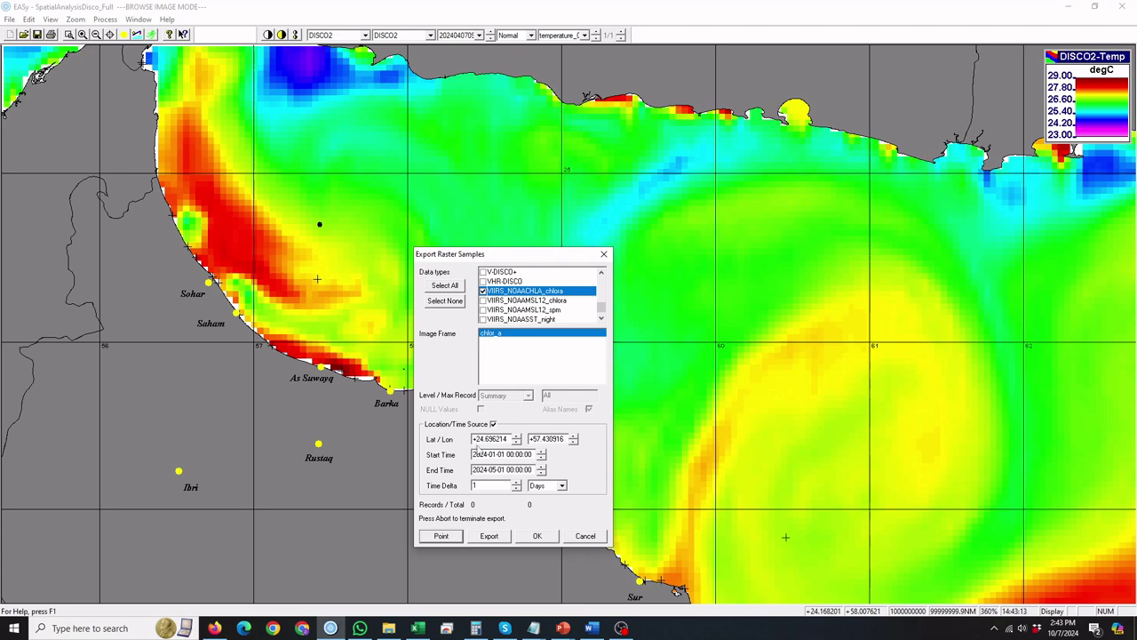
# Save the 122 sampled records as DemoExport in the EASy Temp folder
pyautogui.click(487, 537)
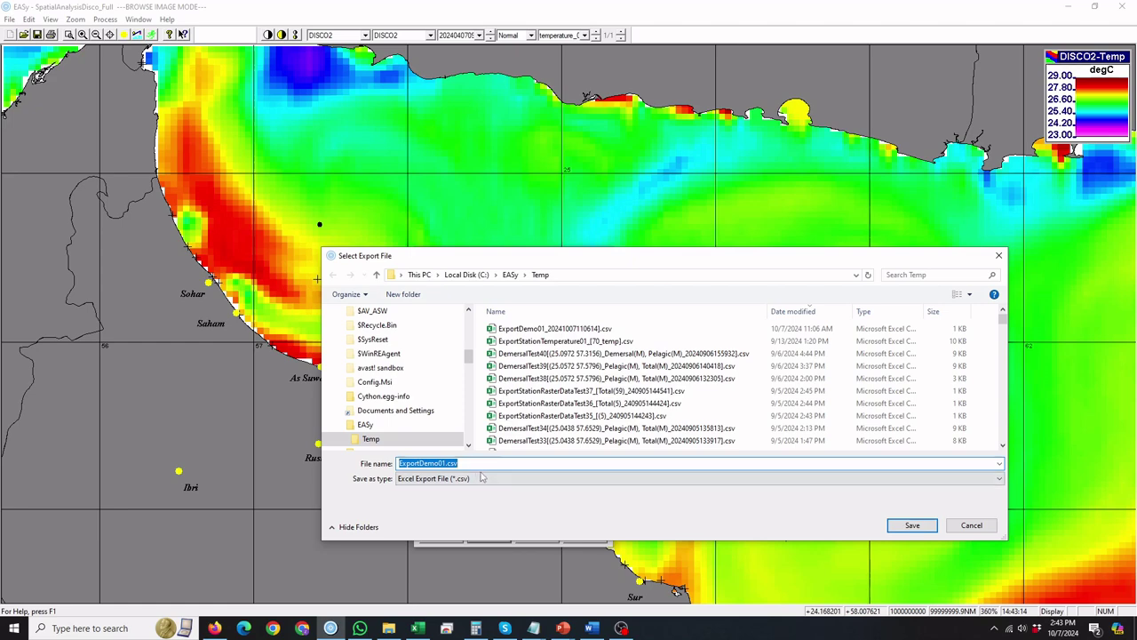
pyautogui.write('DemoExport')
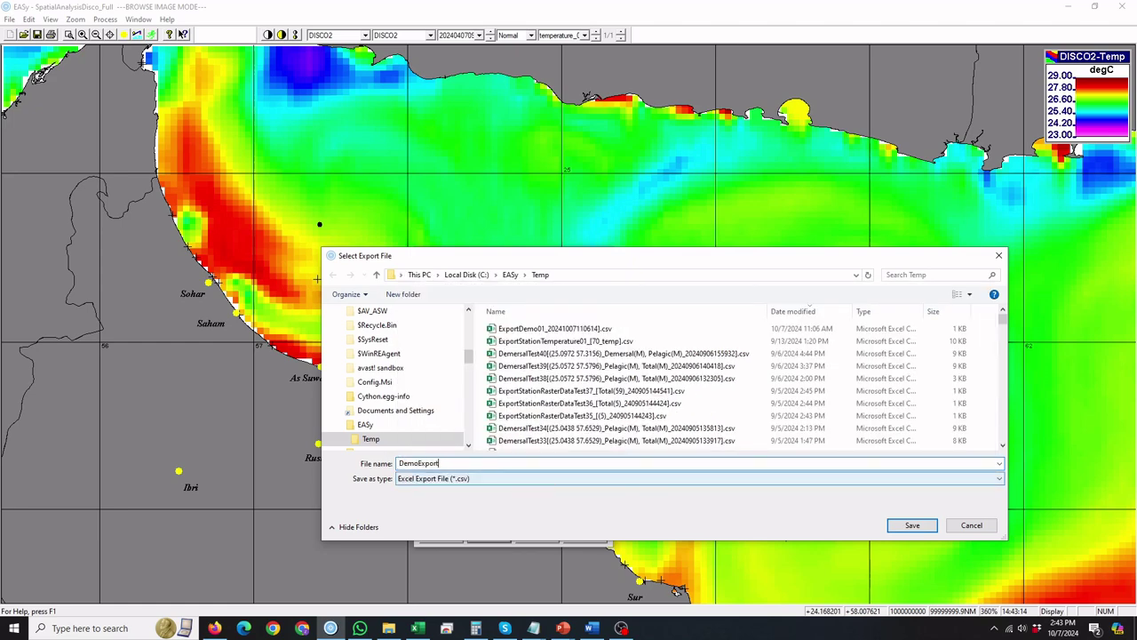
pyautogui.click(920, 526)
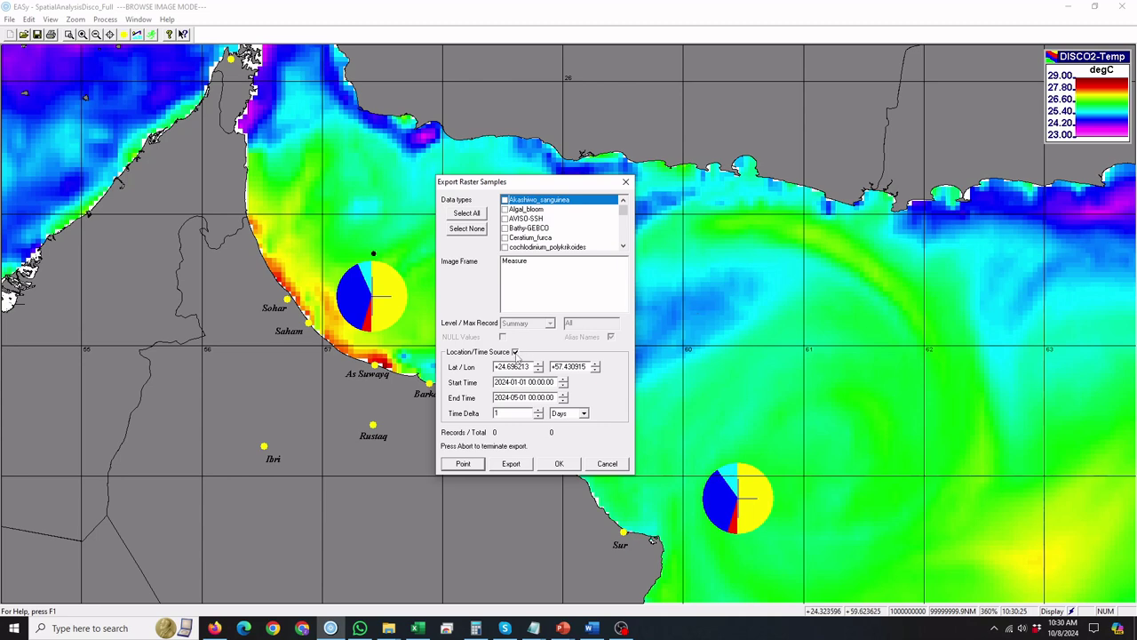
# Remove the single location/time limit and check the Demersal and Pelagic data types
pyautogui.click(516, 352)
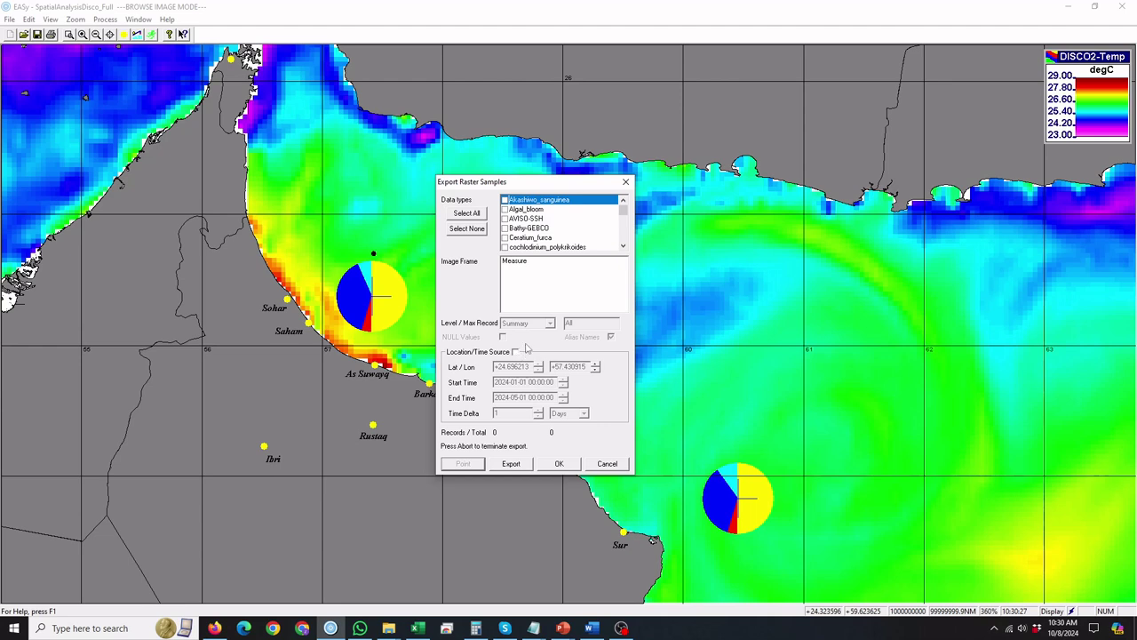
pyautogui.scroll(-2, 558, 222)
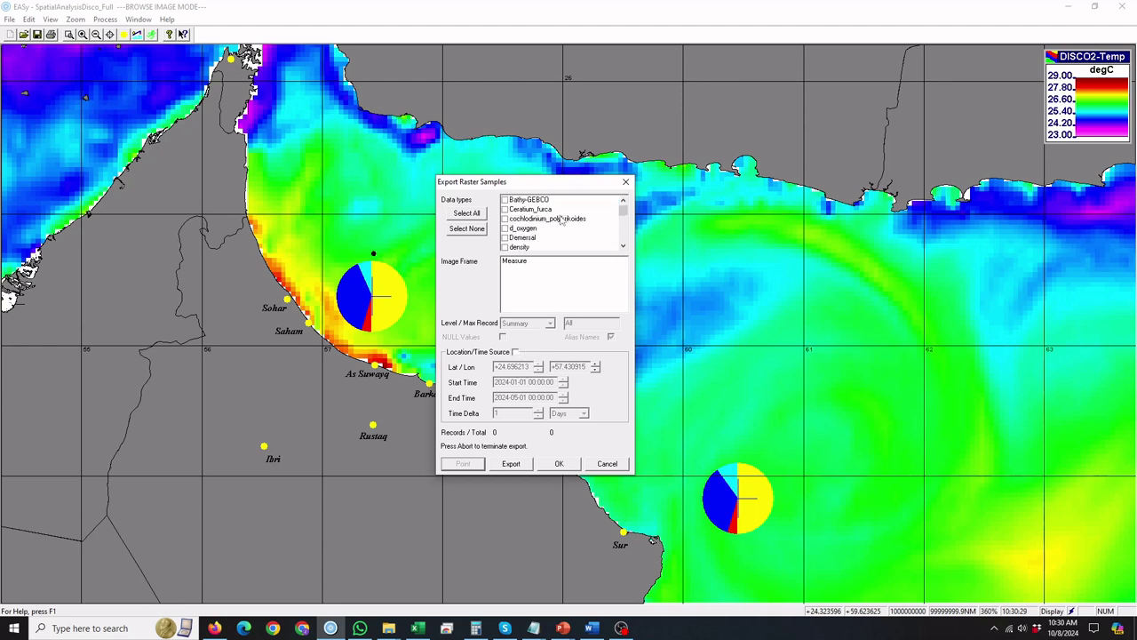
pyautogui.scroll(-1, 557, 222)
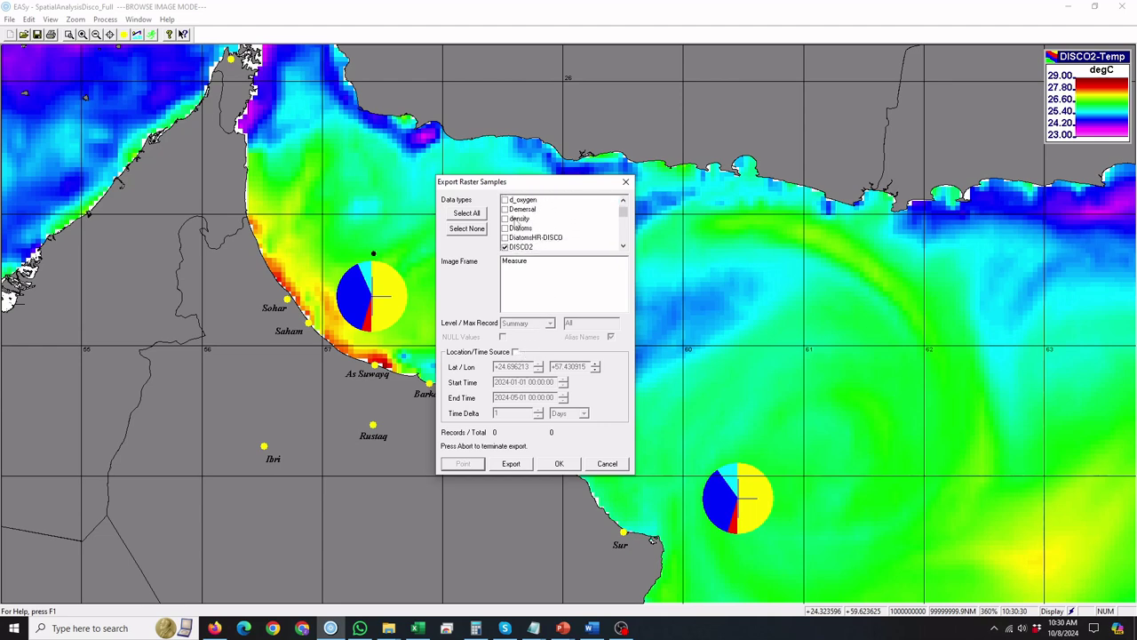
pyautogui.click(505, 209)
pyautogui.scroll(-4, 529, 229)
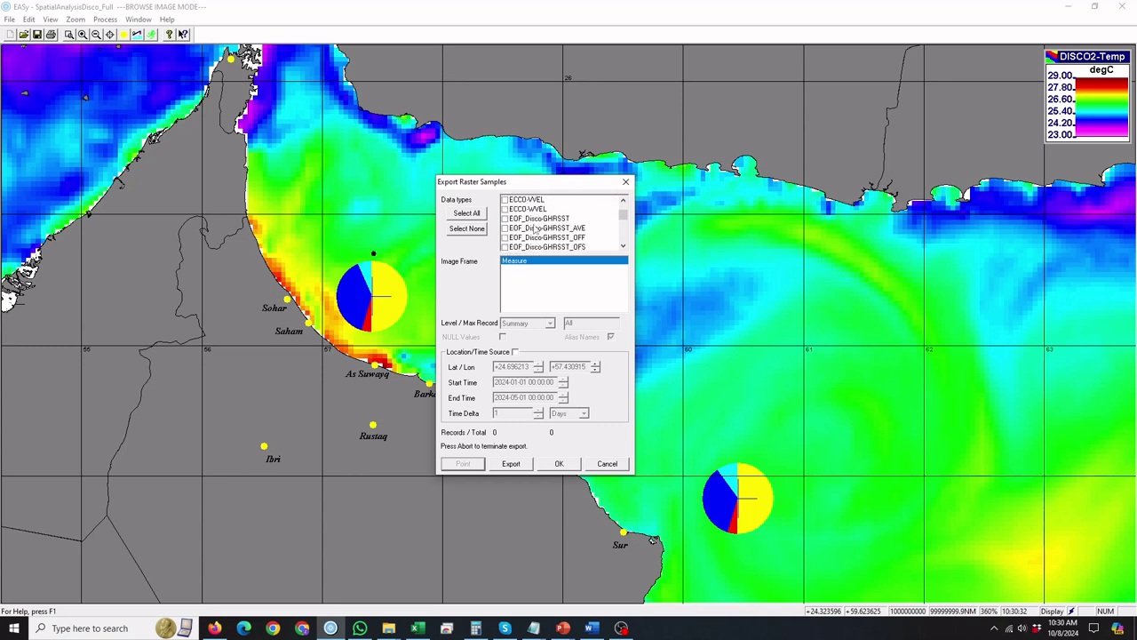
pyautogui.scroll(-5, 533, 229)
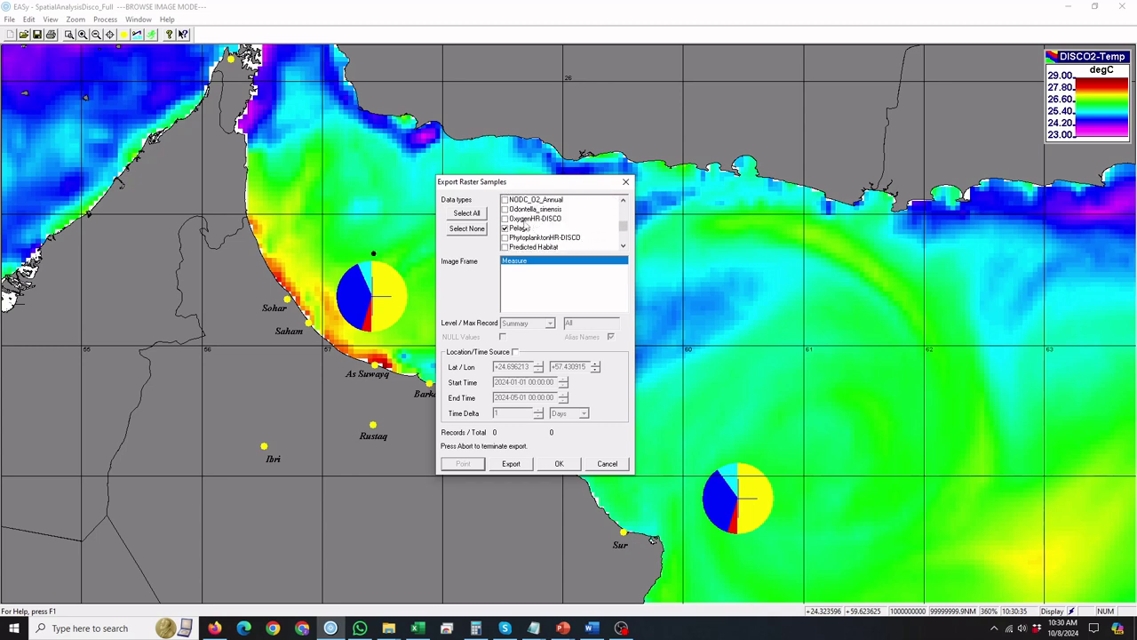
pyautogui.click(505, 228)
# Check the ECCO-MLD, ECCO-SSH and GHRSST2-AVHRR data types
pyautogui.scroll(10, 524, 237)
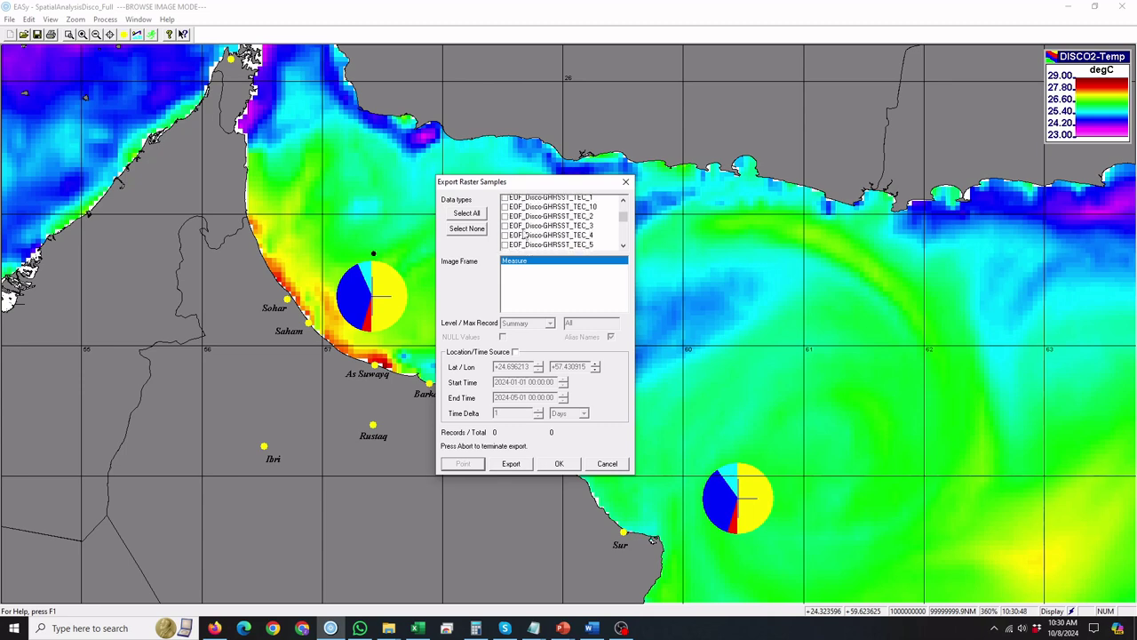
pyautogui.scroll(10, 524, 234)
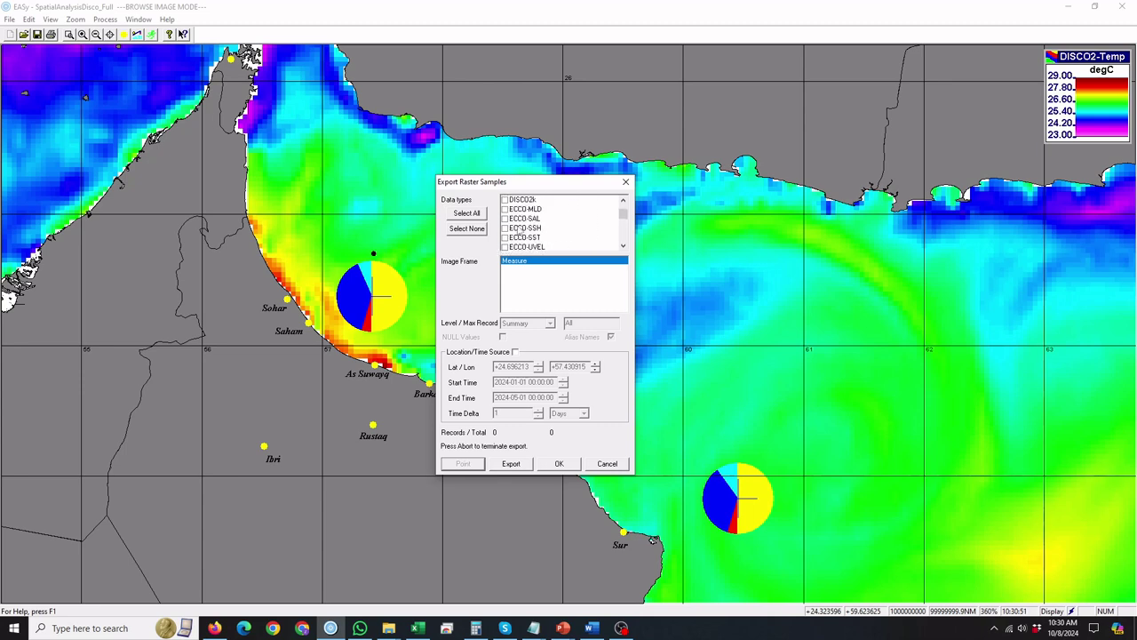
pyautogui.click(504, 210)
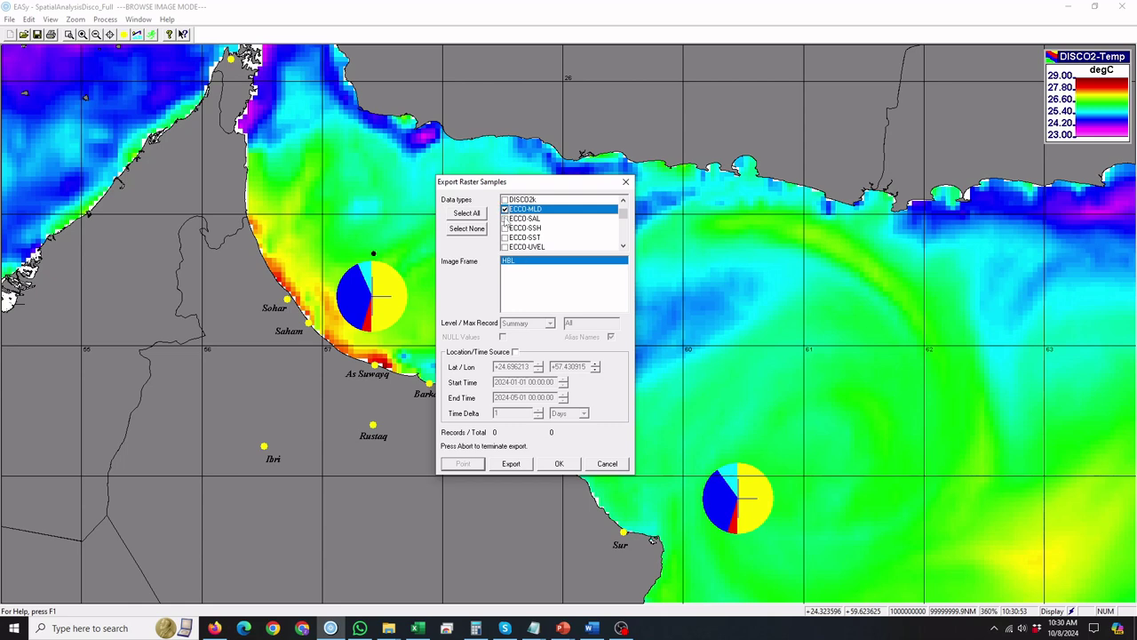
pyautogui.click(505, 229)
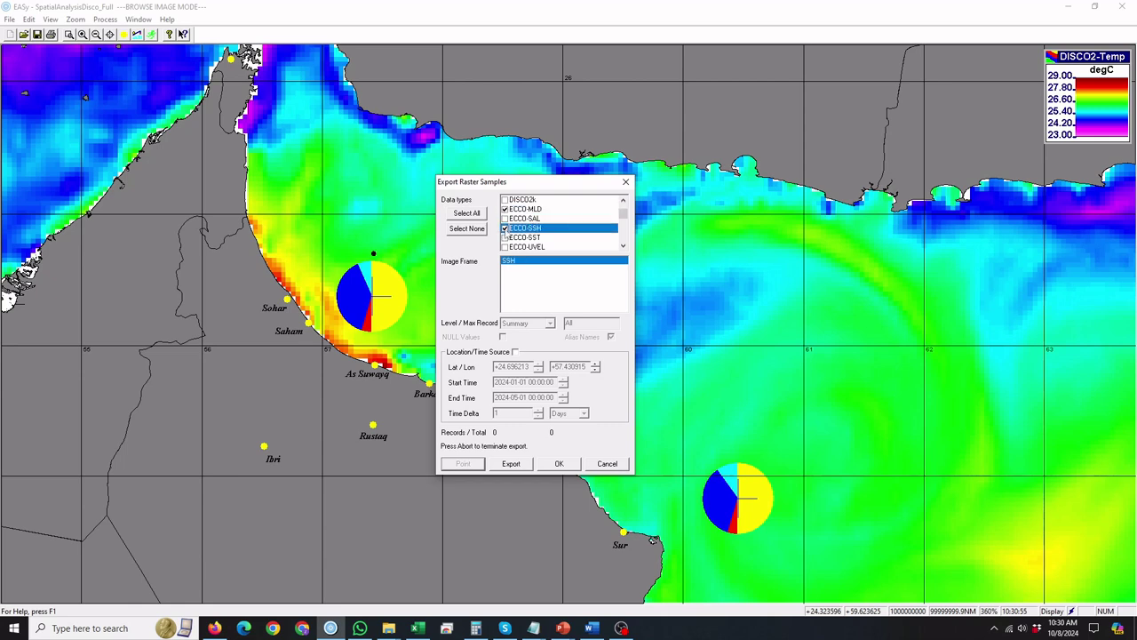
pyautogui.scroll(-8, 524, 235)
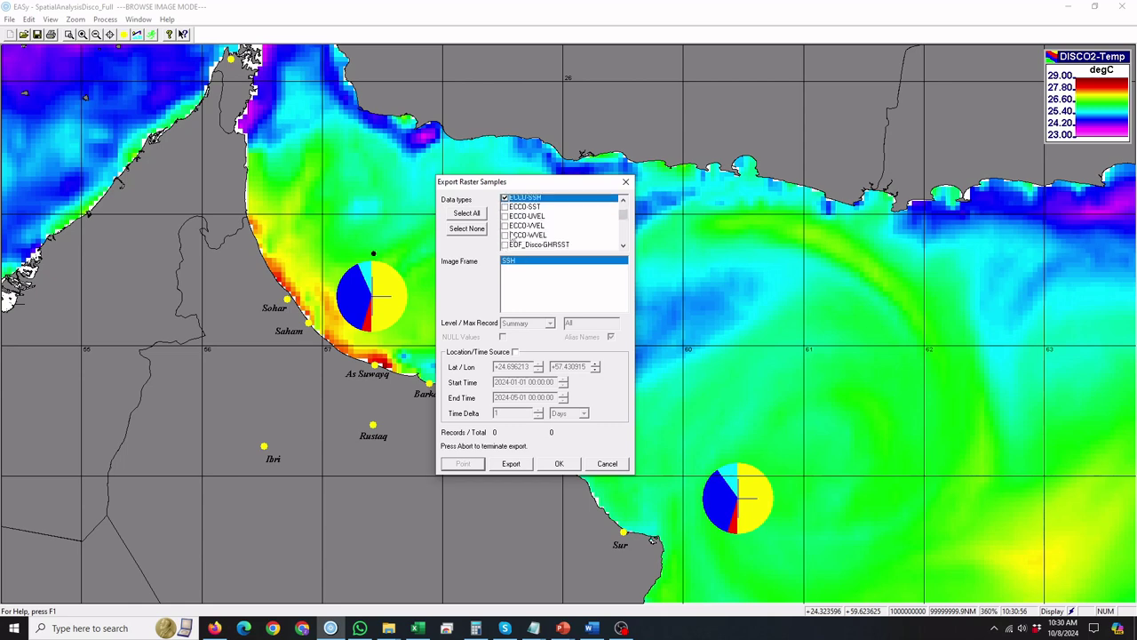
pyautogui.click(505, 209)
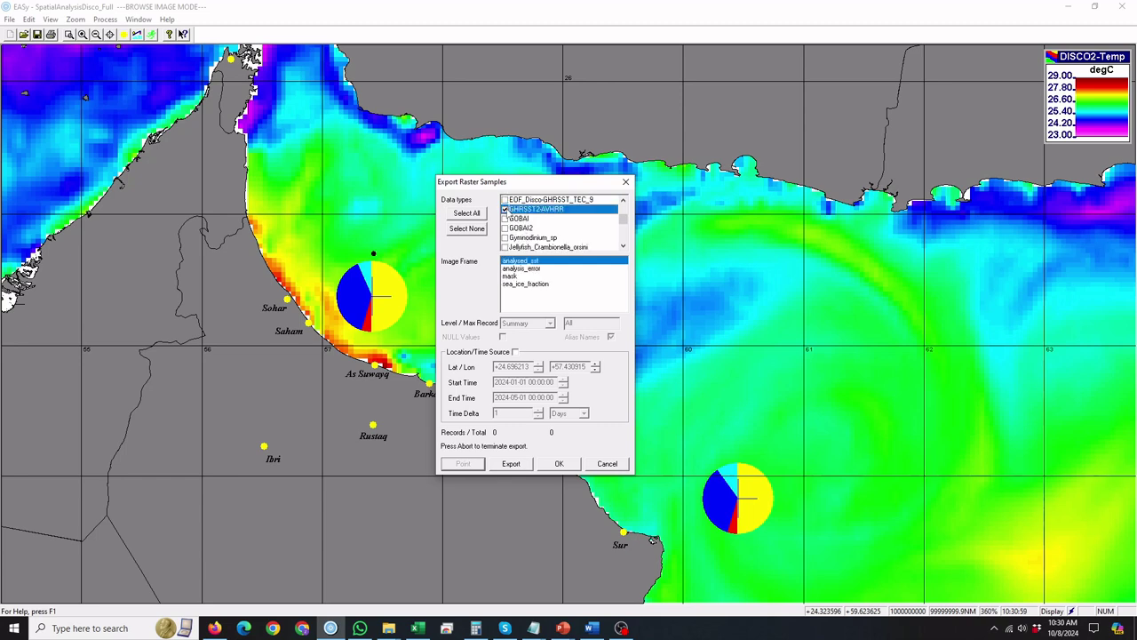
# Clear DISCO2 and select the VIIRS_NOAACHLA_chlora data type
pyautogui.scroll(7, 513, 220)
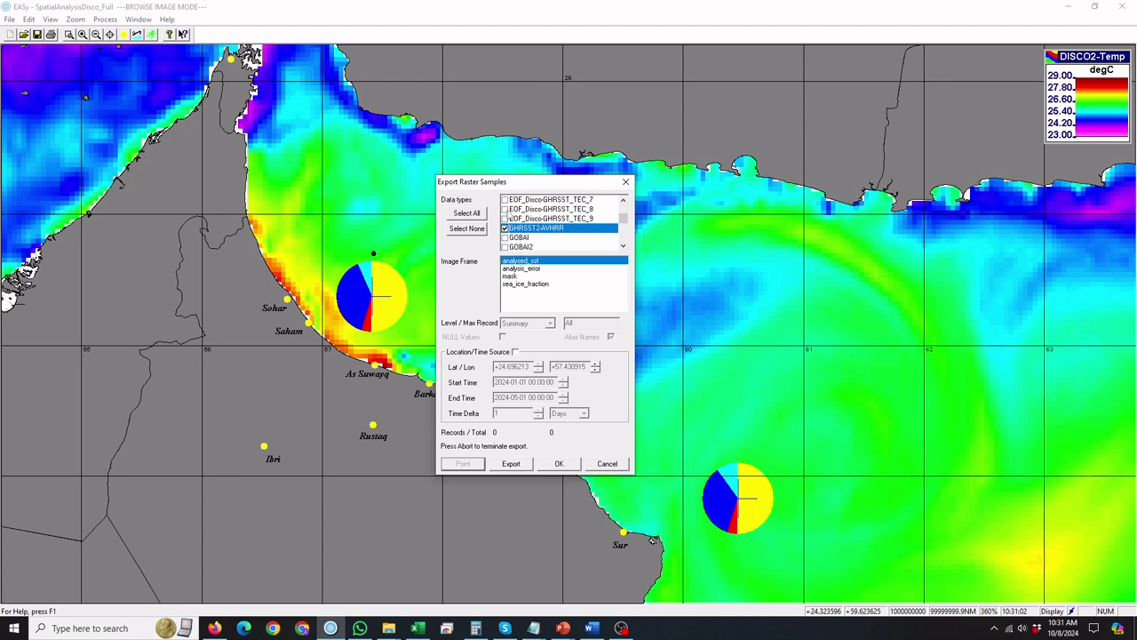
pyautogui.scroll(4, 513, 219)
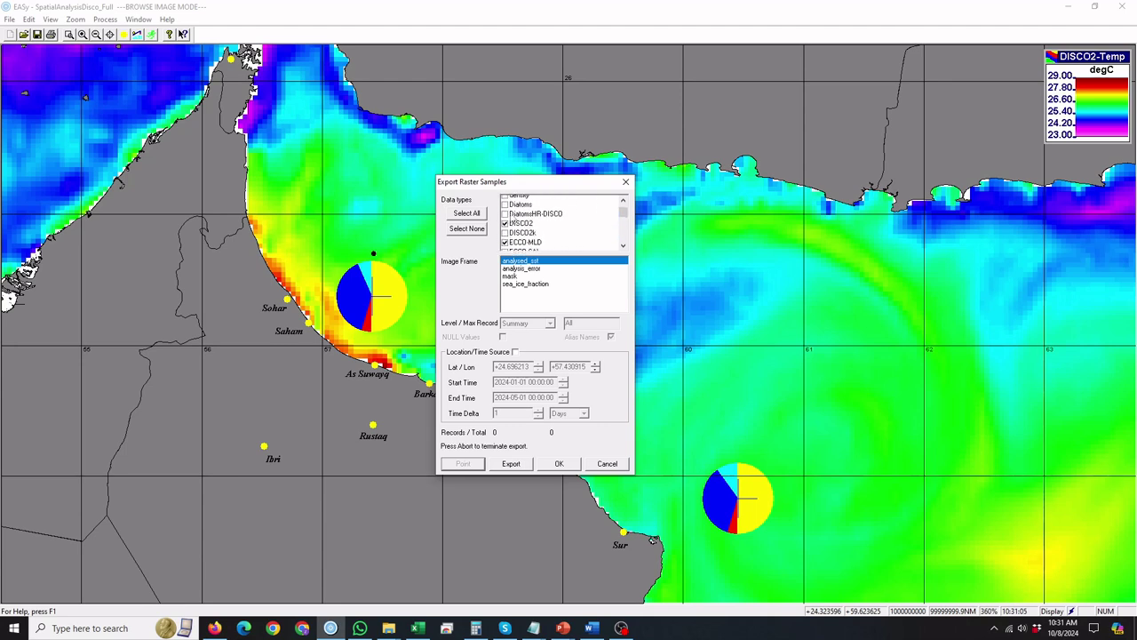
pyautogui.click(533, 237)
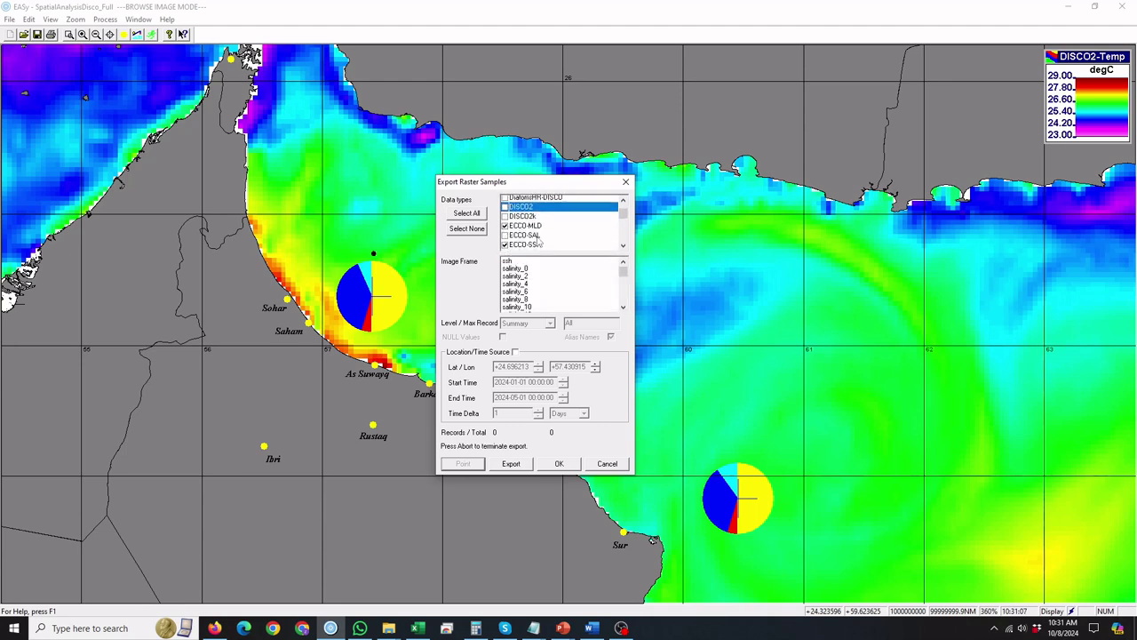
pyautogui.scroll(-5, 533, 237)
pyautogui.moveTo(624, 219); pyautogui.dragTo(625, 239)
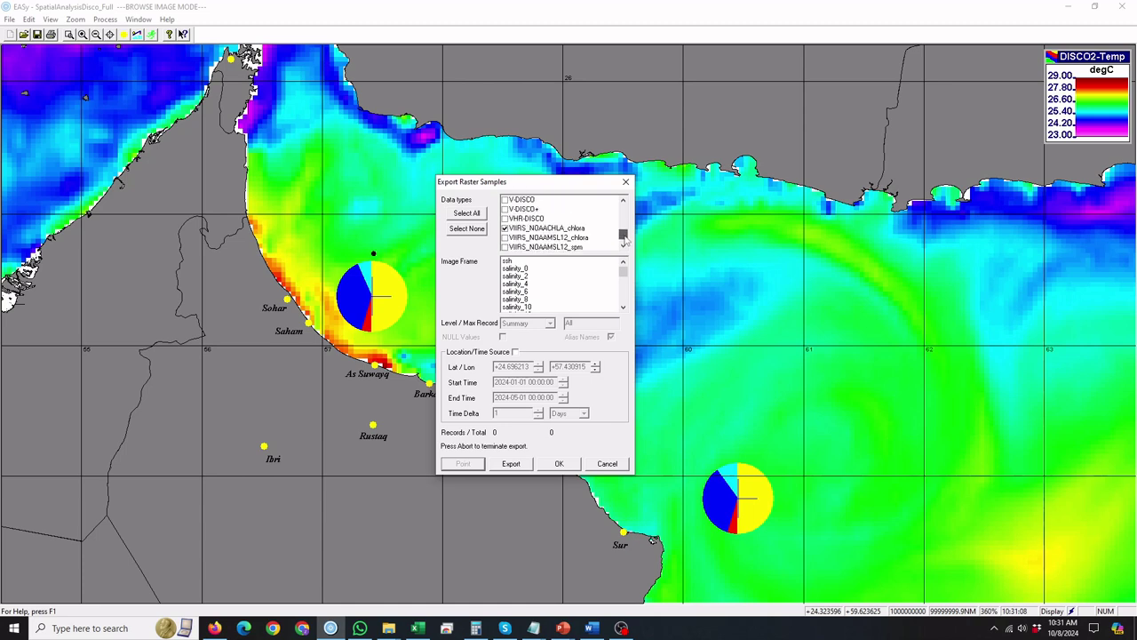
pyautogui.click(542, 228)
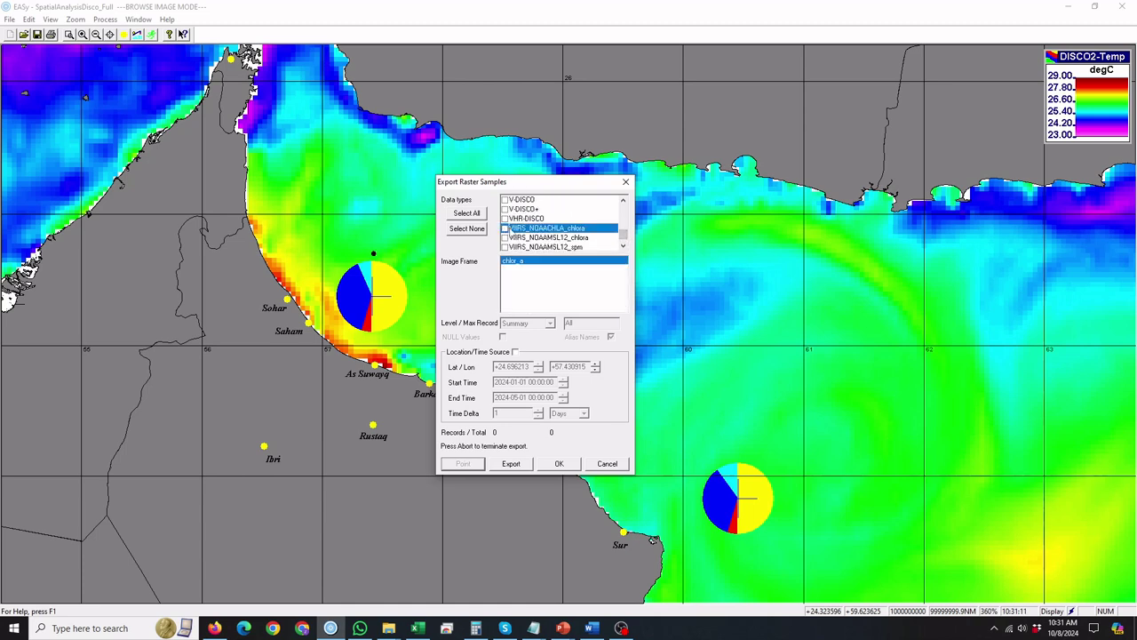
# Export the raster samples as DemoExport2.csv by appending 2 to the file name
pyautogui.click(511, 463)
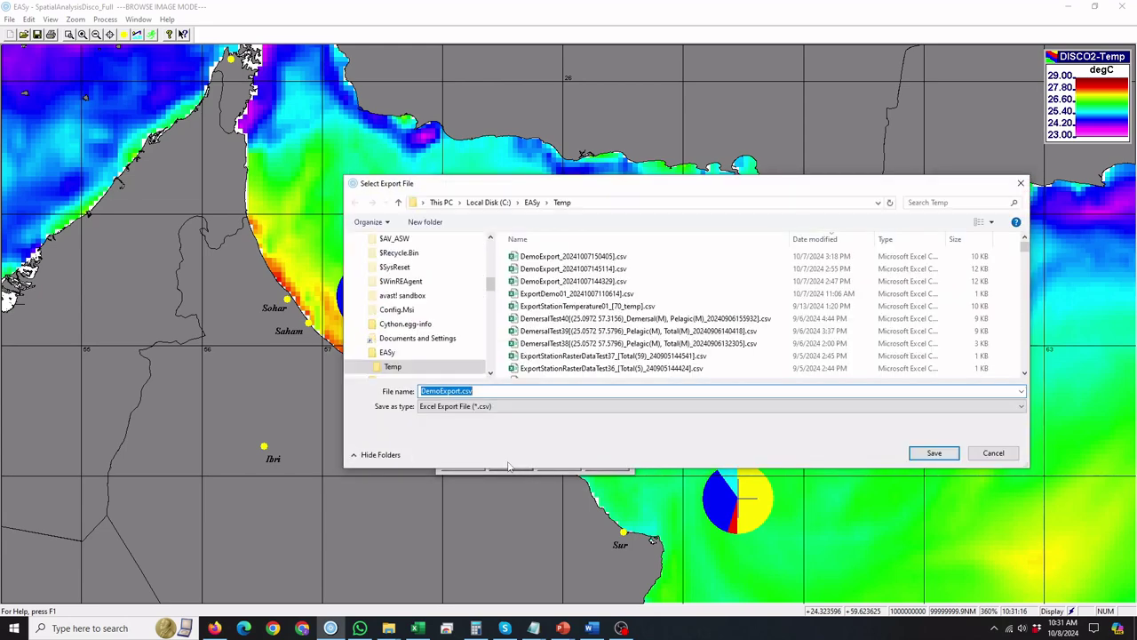
pyautogui.click(460, 391)
pyautogui.write('2')
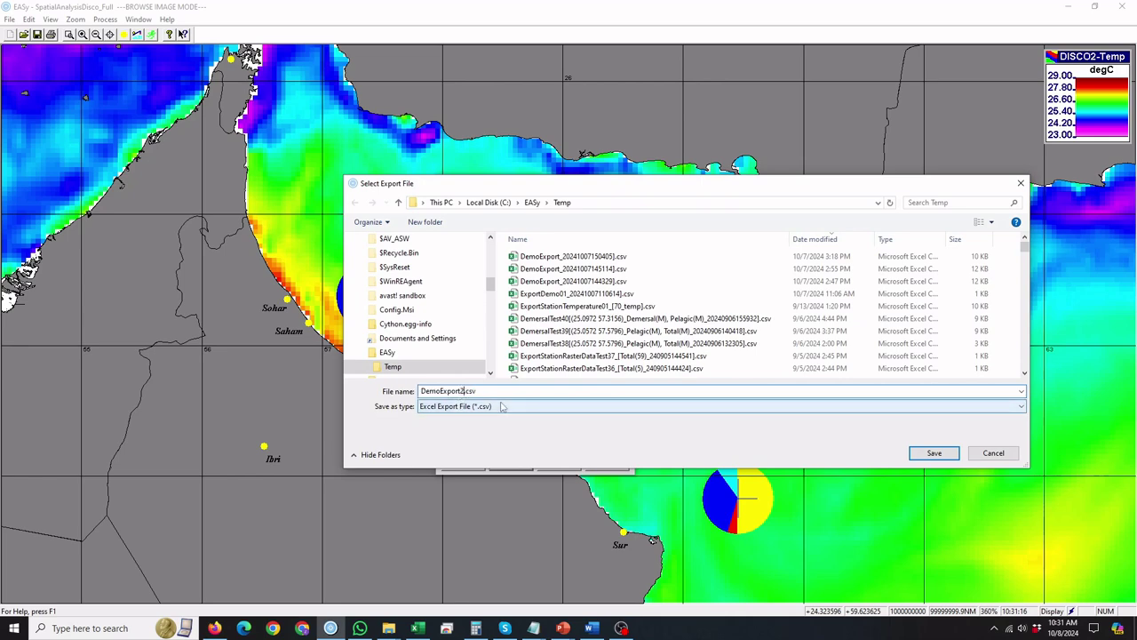
pyautogui.click(935, 454)
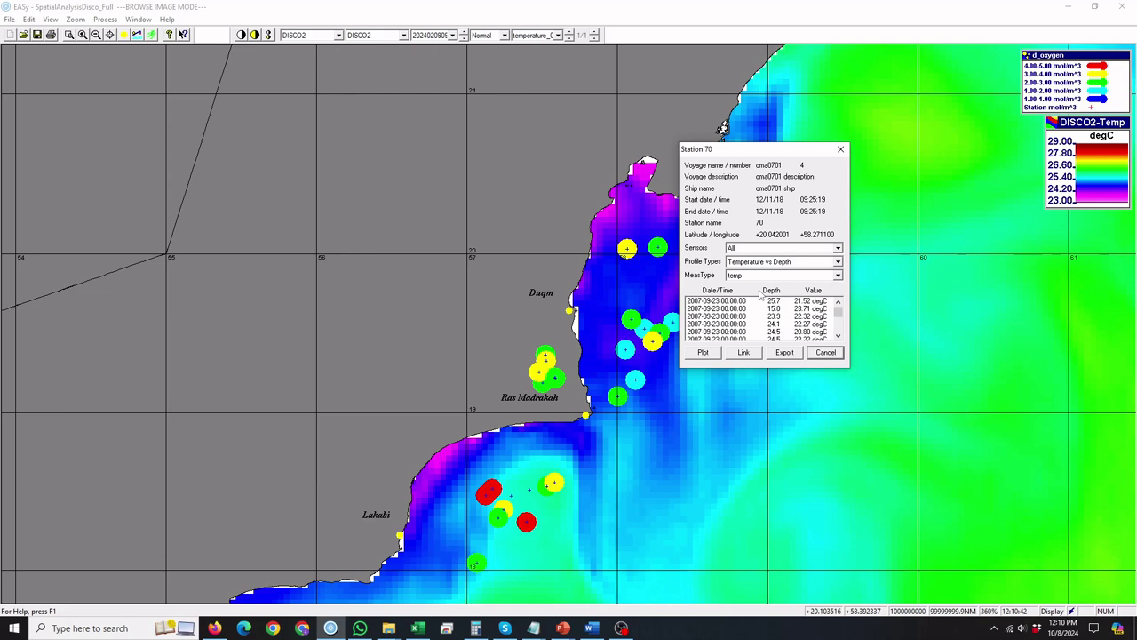
# Save Station 70's temperature records under the suggested name ExportStationTemperature01.mdb
pyautogui.click(786, 354)
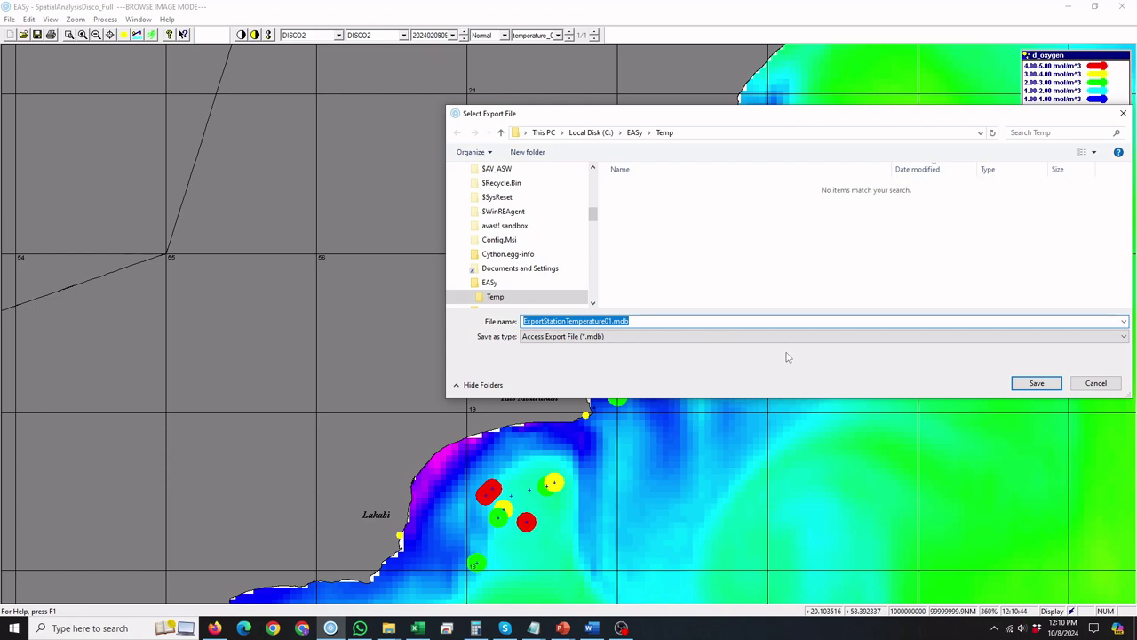
pyautogui.click(1035, 384)
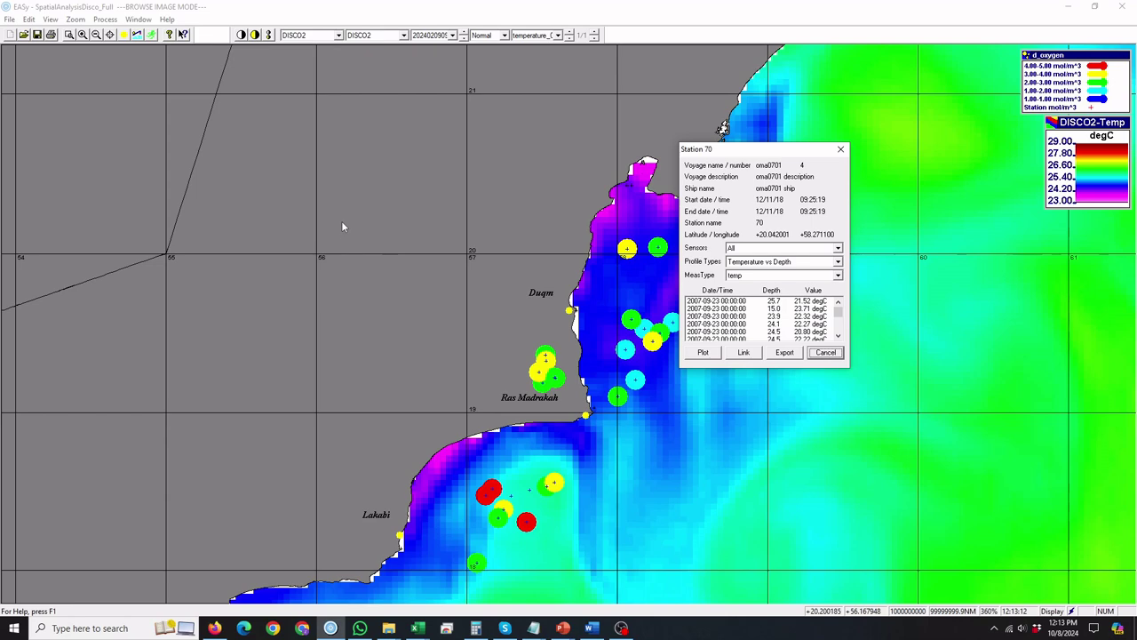
# Show the Plots tab of Display Settings listing Temperature vs Depth and Density vs Depth
pyautogui.click(51, 19)
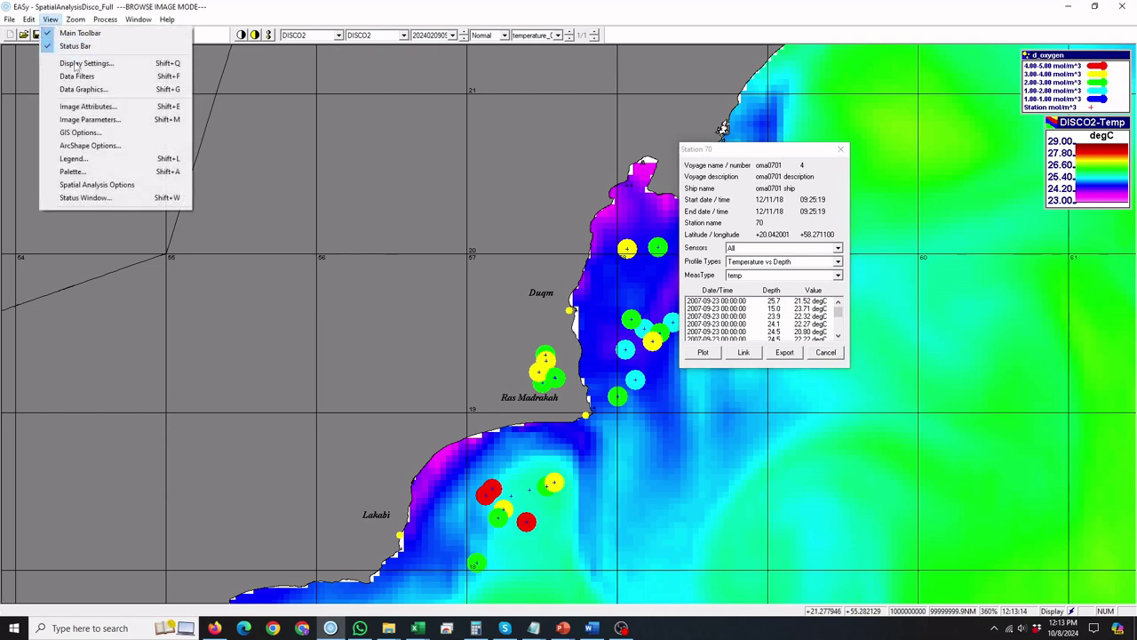
pyautogui.click(76, 63)
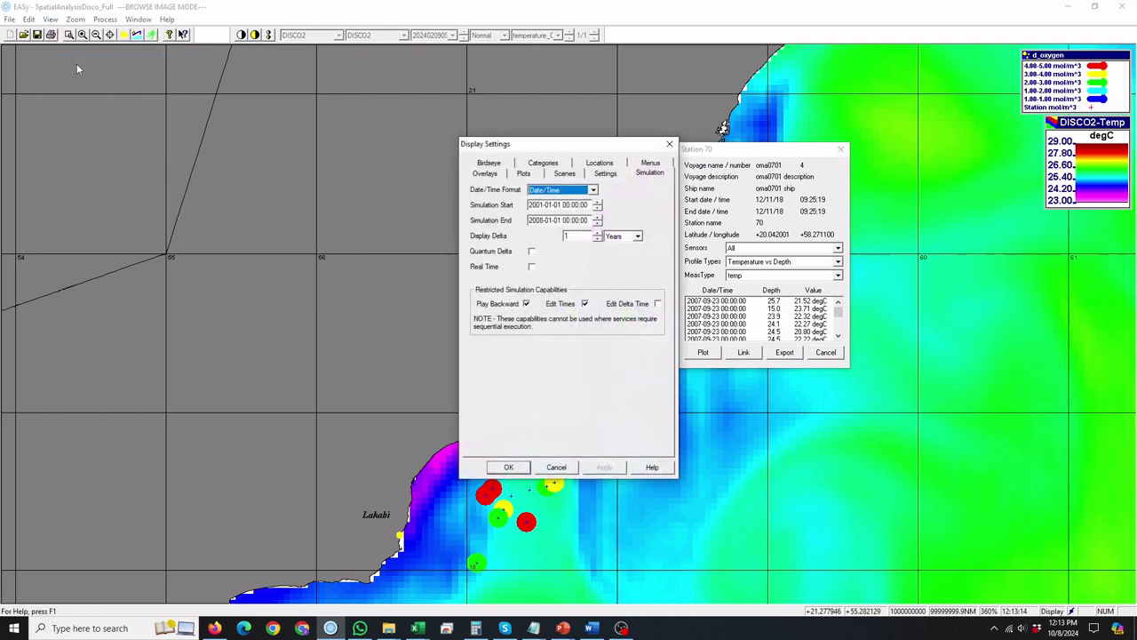
pyautogui.click(524, 174)
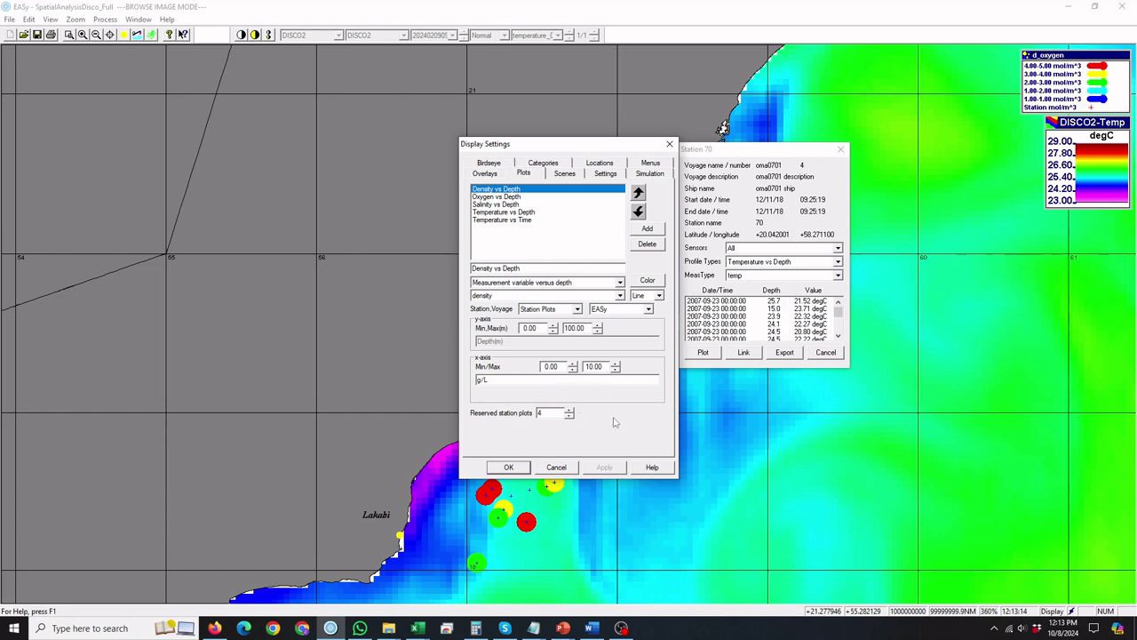
# Cancel Display Settings and plot Station 70's temperature against depth to about 80 m
pyautogui.click(558, 471)
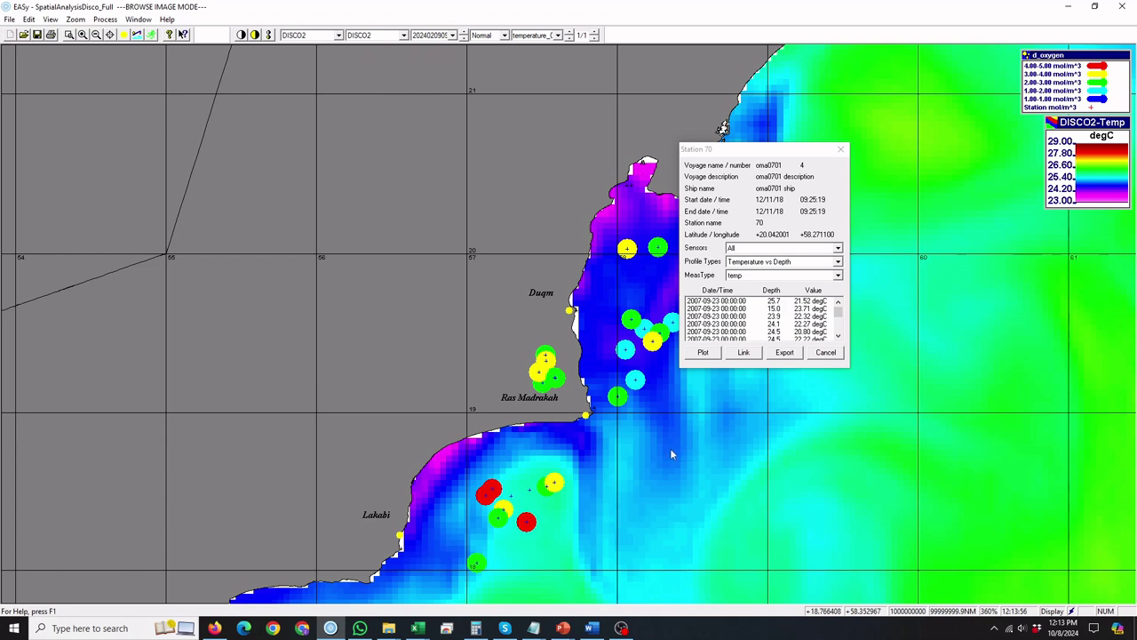
pyautogui.click(703, 353)
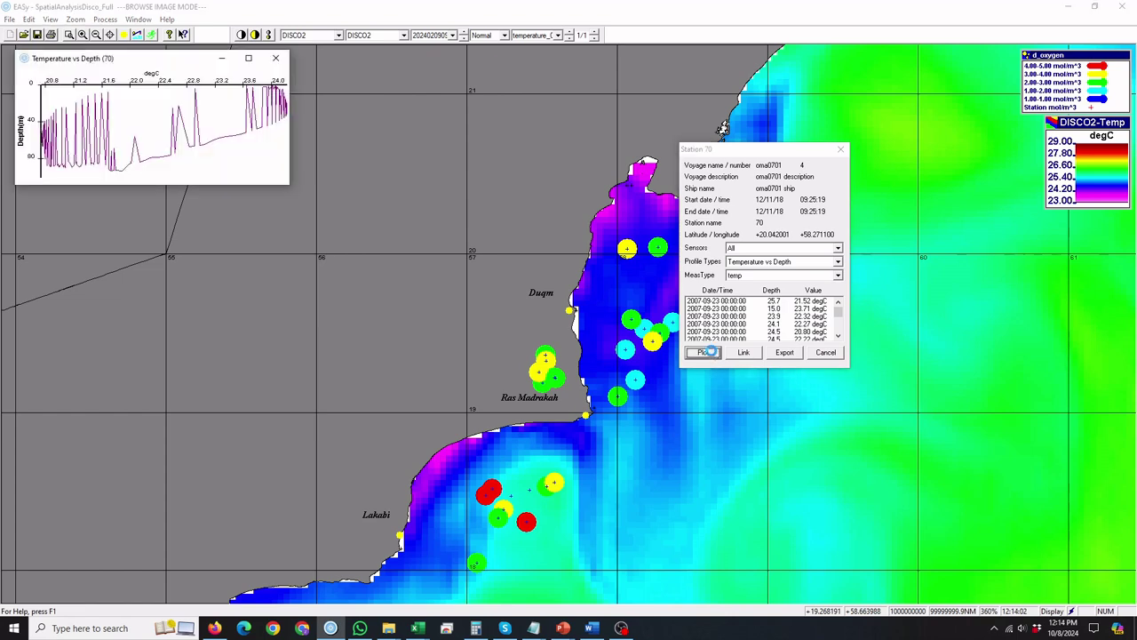